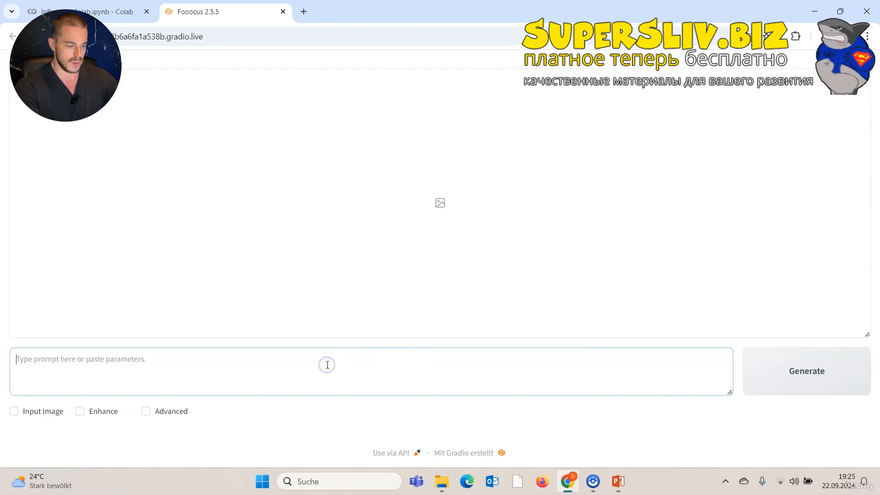
Paste the portrait prompt about a 22 year old French girl and enable the Advanced options.
text(A hyper realistic closeup face portrait of a beautiful 22 year old French girl, full lips, beautiful blue eyes, perfect white teeth, light freckled skin, beautiful full blonde hair, neutral background, perfect lighting, vibrant colors, perfect saturation, stunning quality, professional camera, cristal clear)
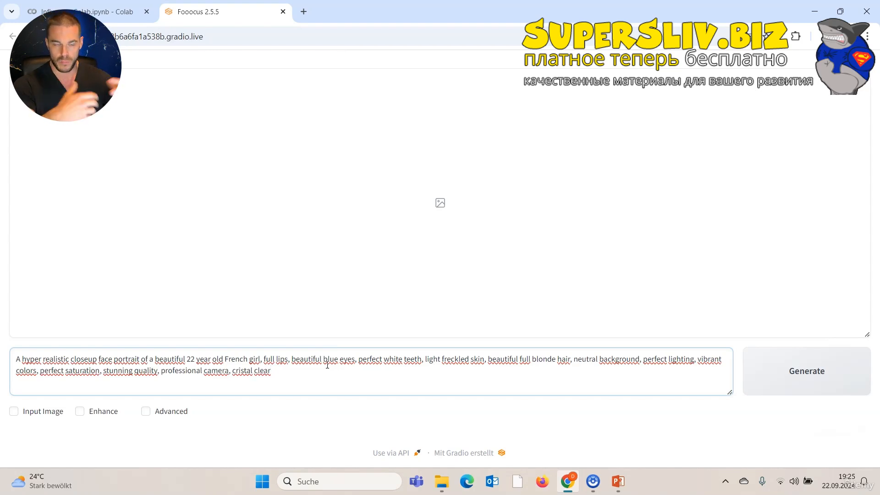
click(147, 412)
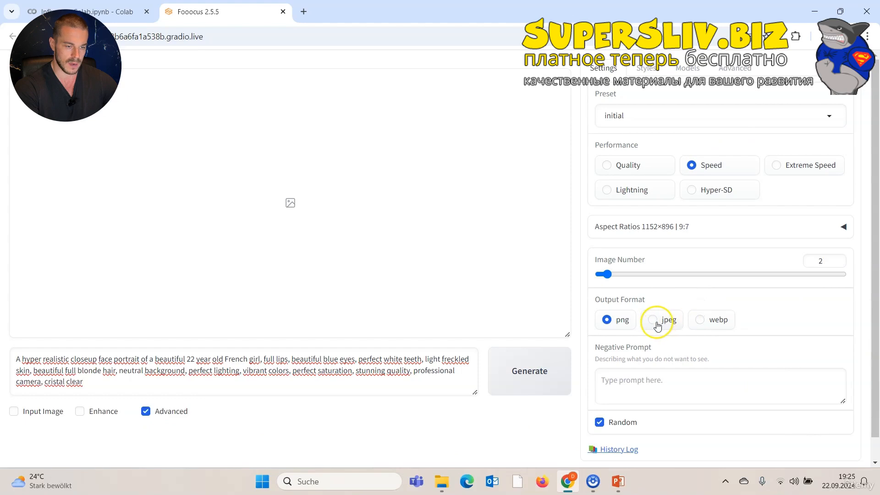
Set the image number to 4 and choose the 1024×1024 | 1:1 aspect ratio.
click(837, 259)
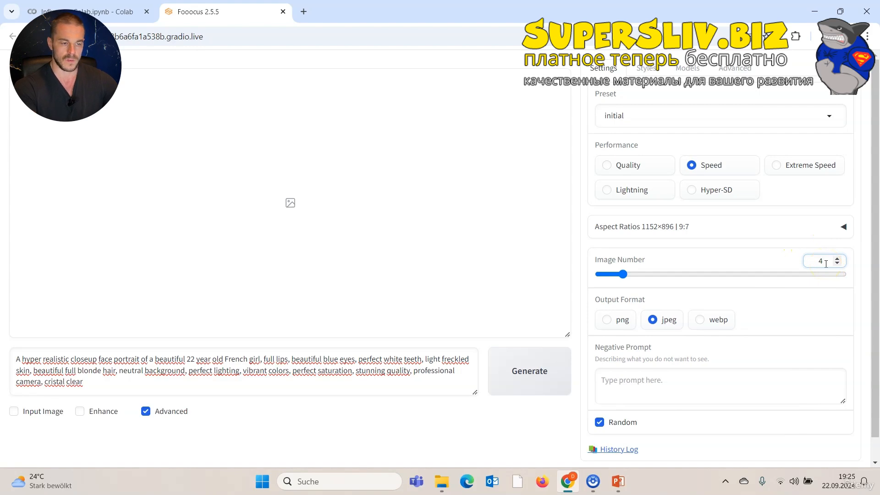
click(791, 233)
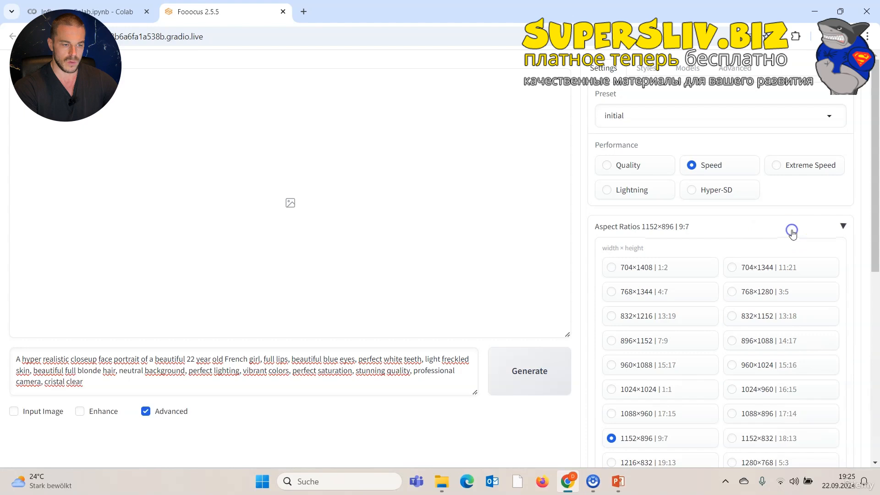
click(674, 389)
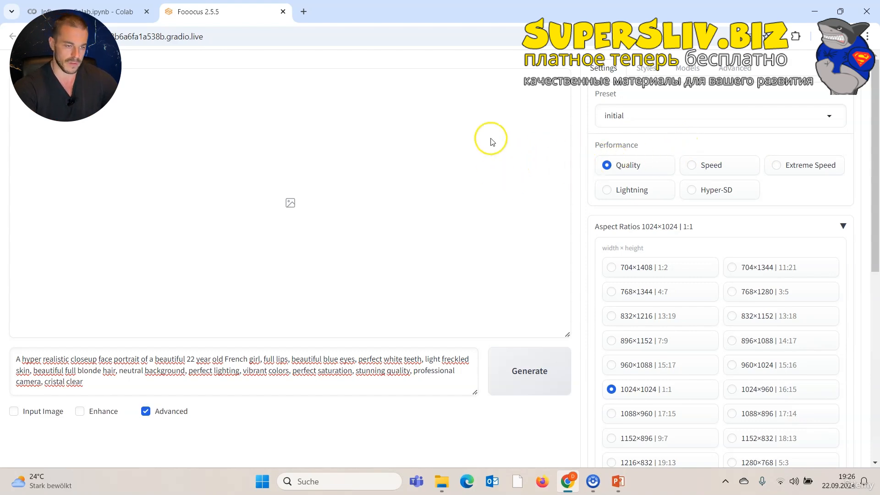
Switch the base model to realismEngineSDXL_v30.
click(691, 70)
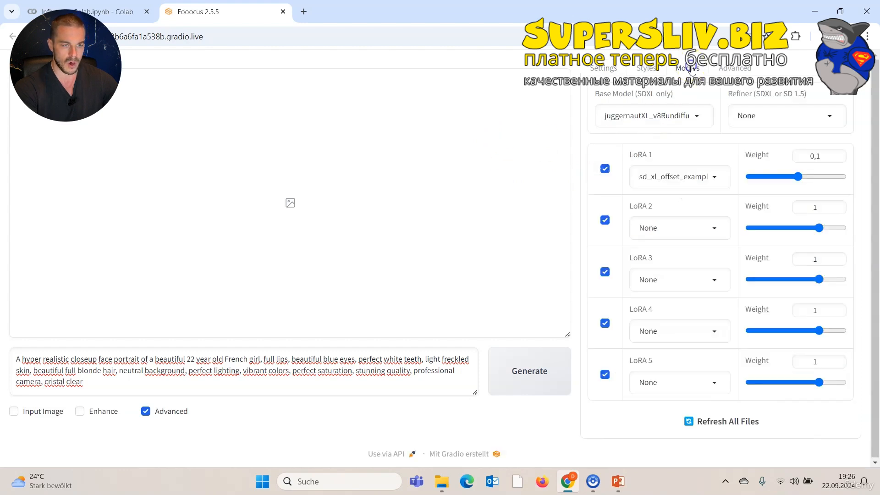
click(691, 114)
click(657, 178)
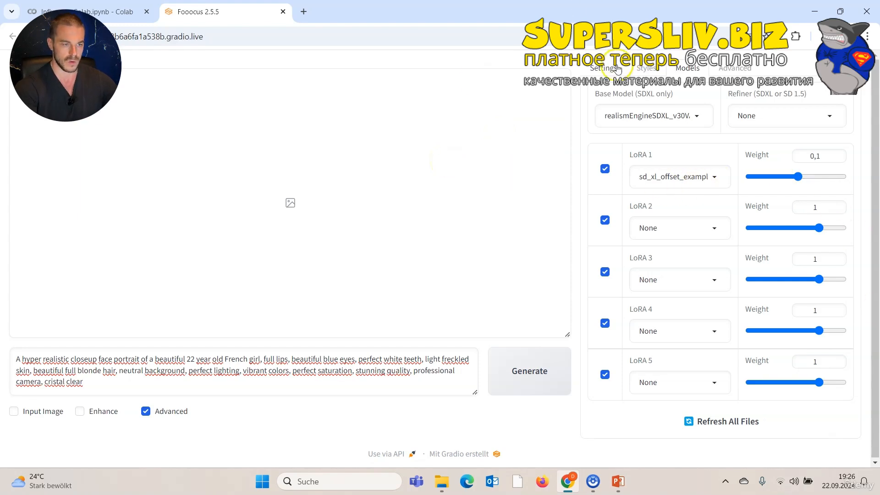
Generate images from the prompt and stop the run after the first image.
click(603, 68)
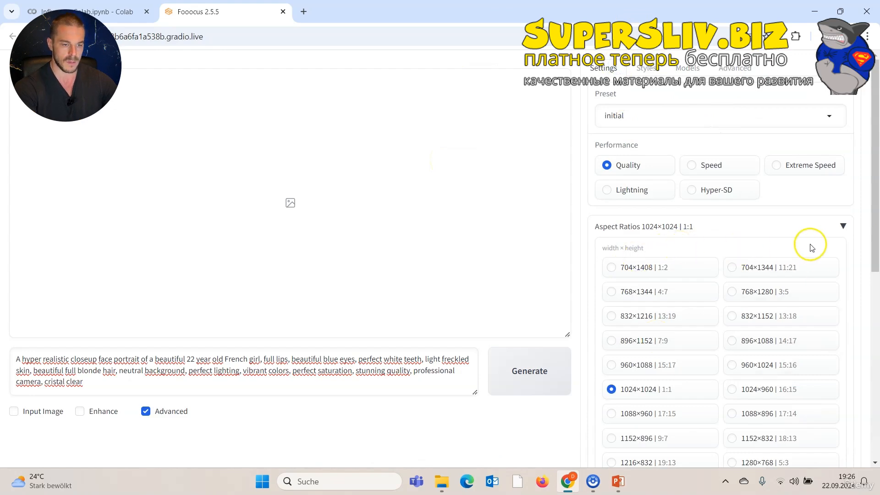
click(842, 226)
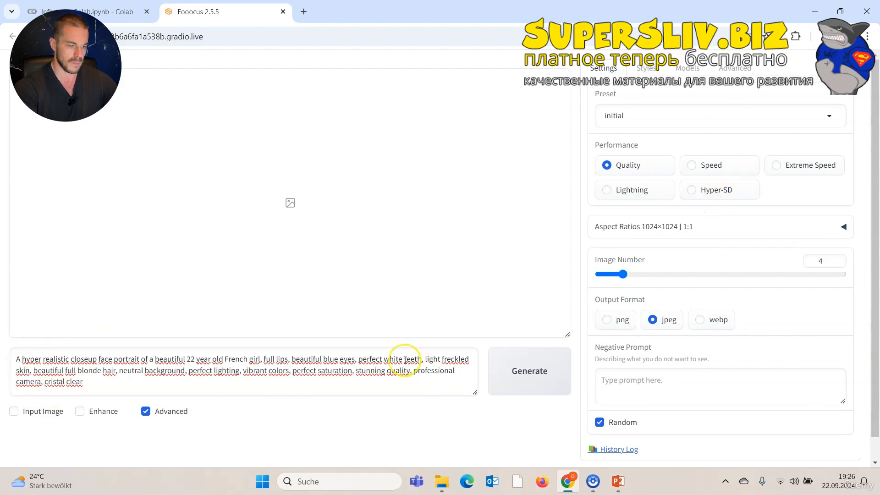
click(534, 390)
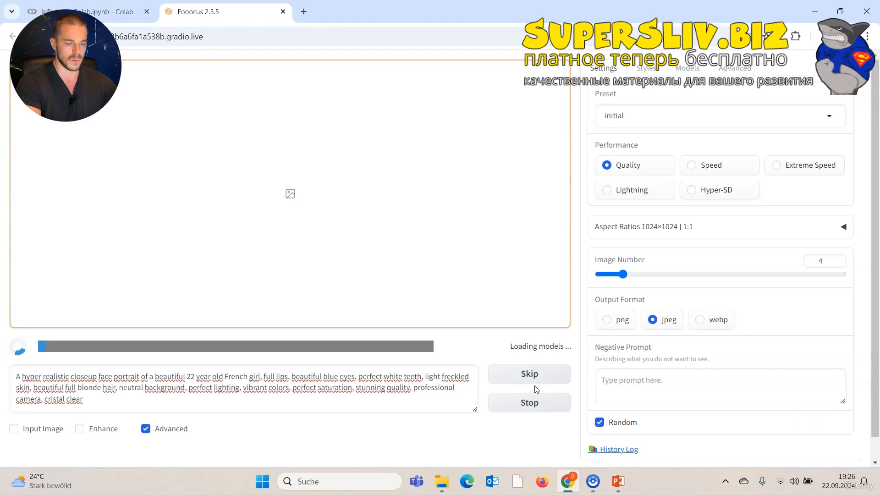
click(509, 357)
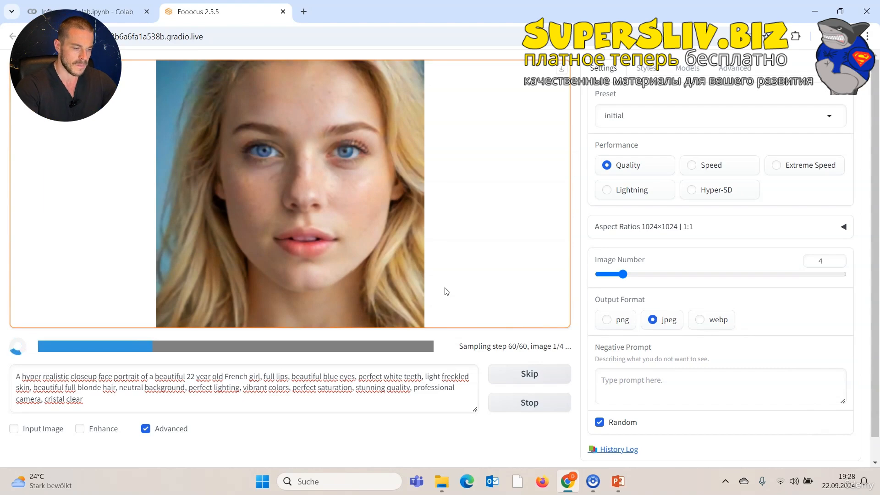
click(510, 349)
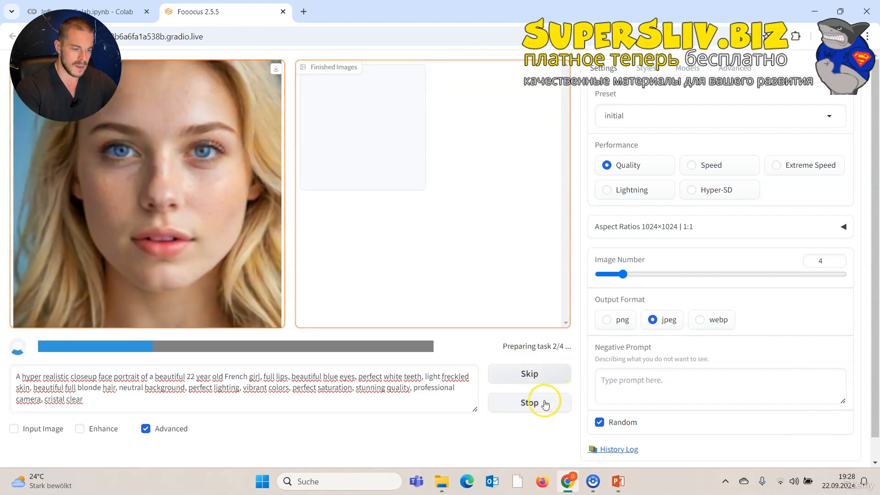
click(535, 406)
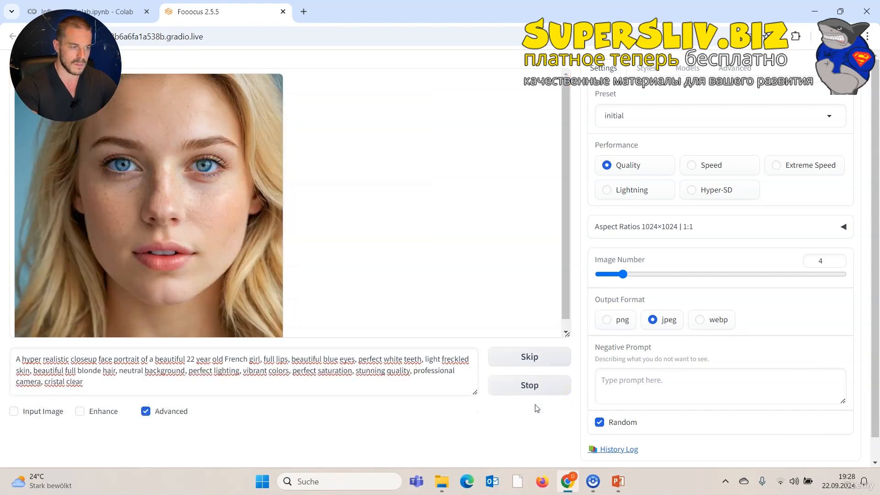
Save the generated portrait to Downloads with its default file name.
click(373, 318)
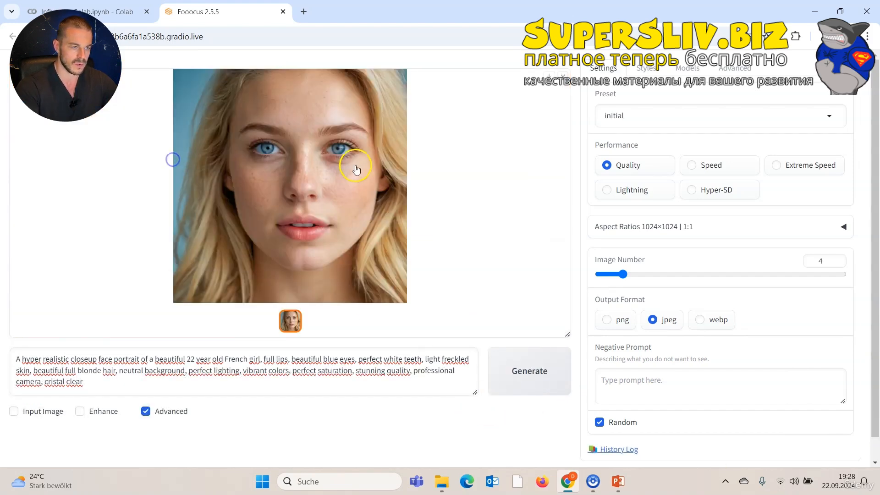
click(358, 166)
right_click(537, 228)
click(565, 249)
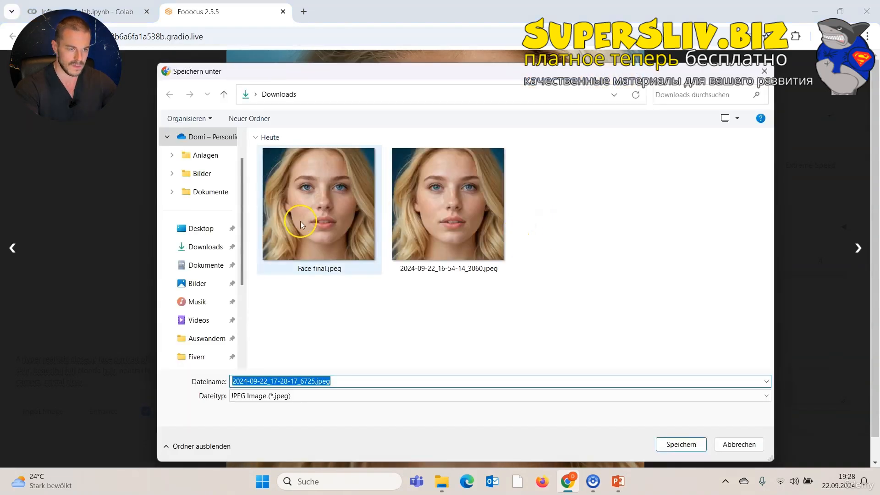
click(554, 357)
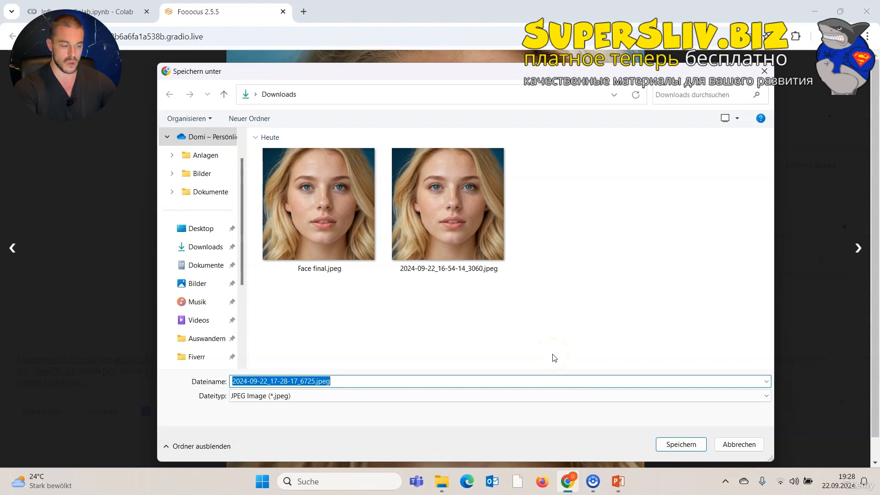
click(669, 444)
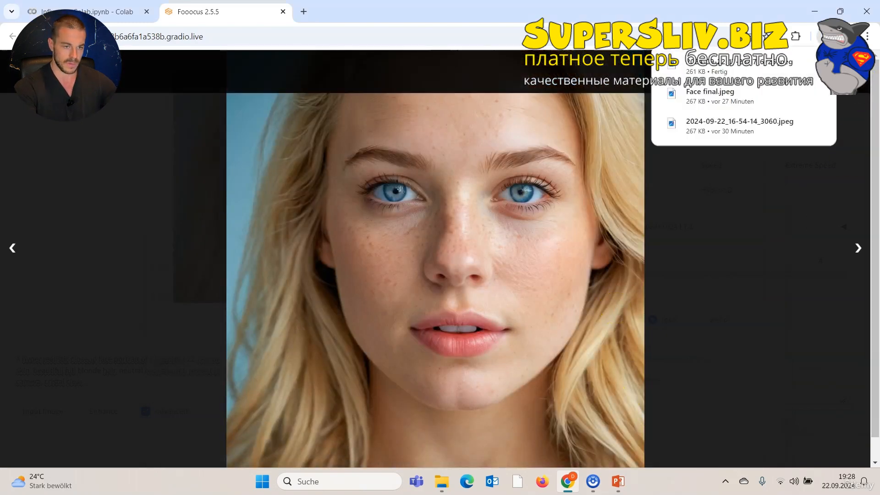
click(855, 71)
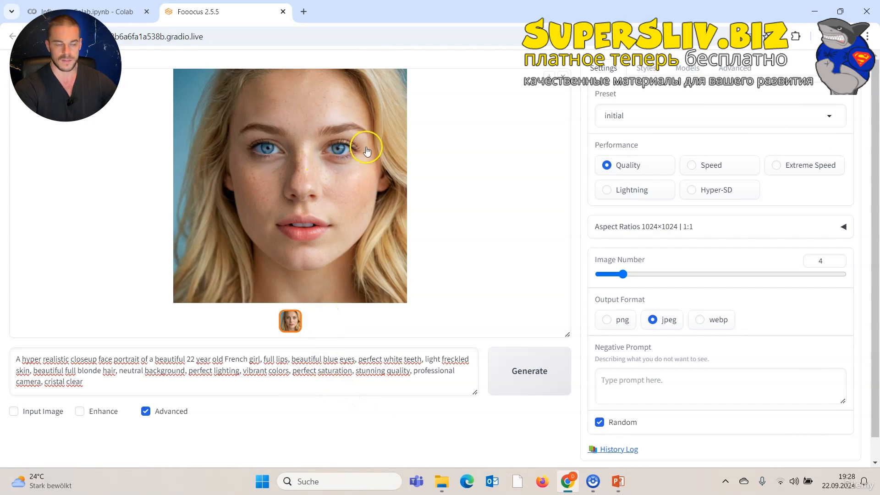
click(318, 158)
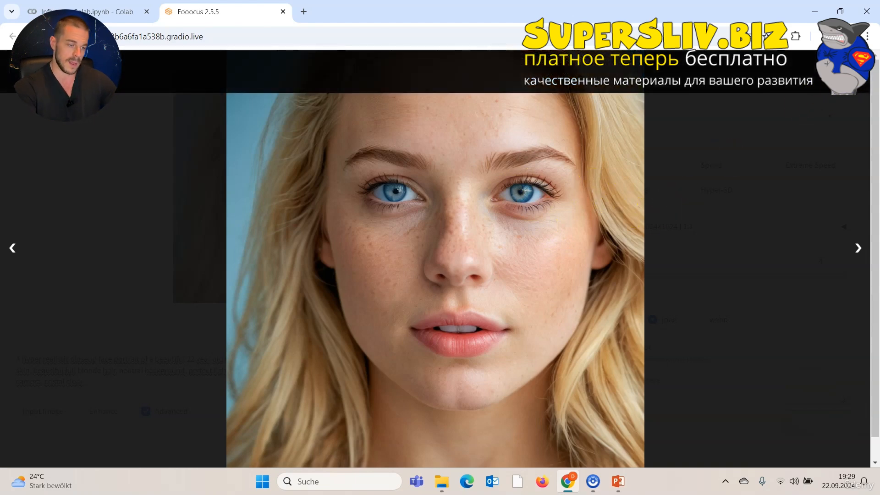
click(853, 69)
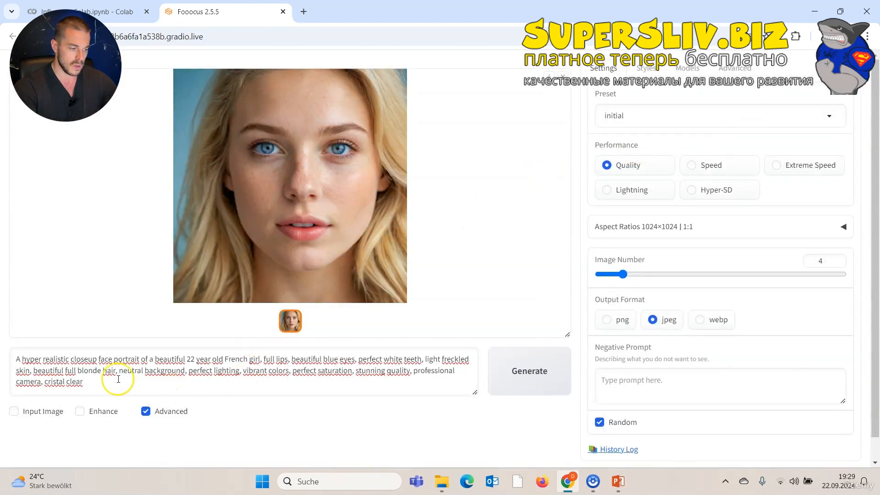
Enable Input Image and load the generated portrait into the Inpaint or Outpaint canvas.
click(55, 412)
scroll(256, 373, down, 3)
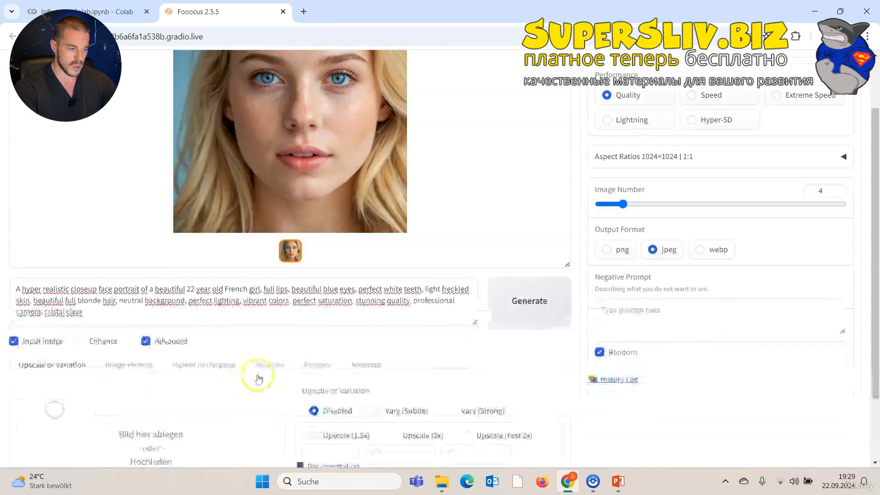
click(208, 282)
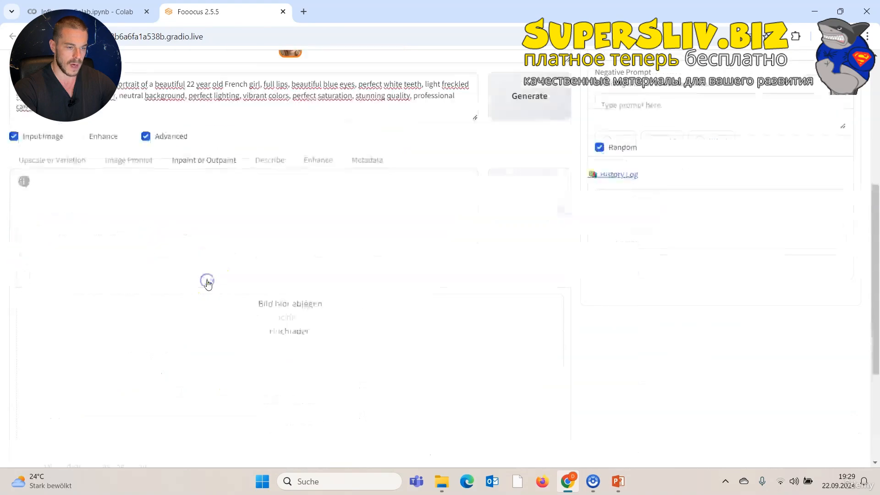
scroll(206, 280, up, 4)
drag(342, 127, 336, 393)
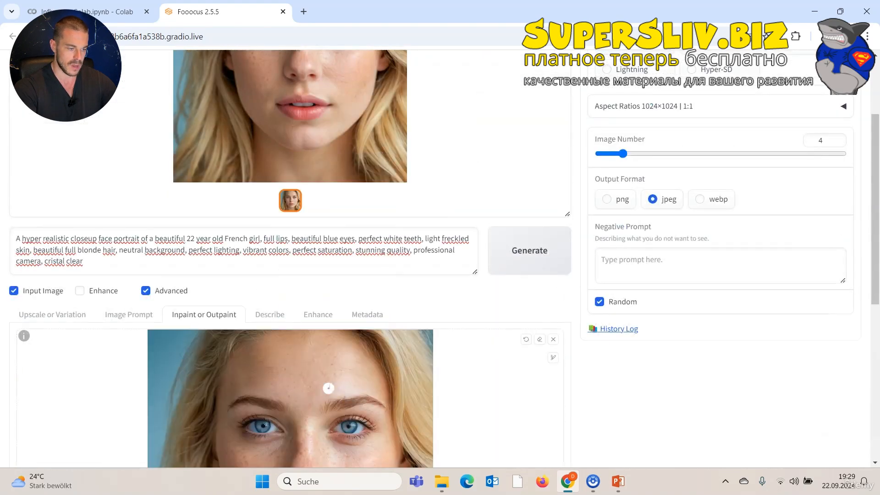
Paint an inpaint mask over the irises of both eyes.
scroll(320, 399, down, 2)
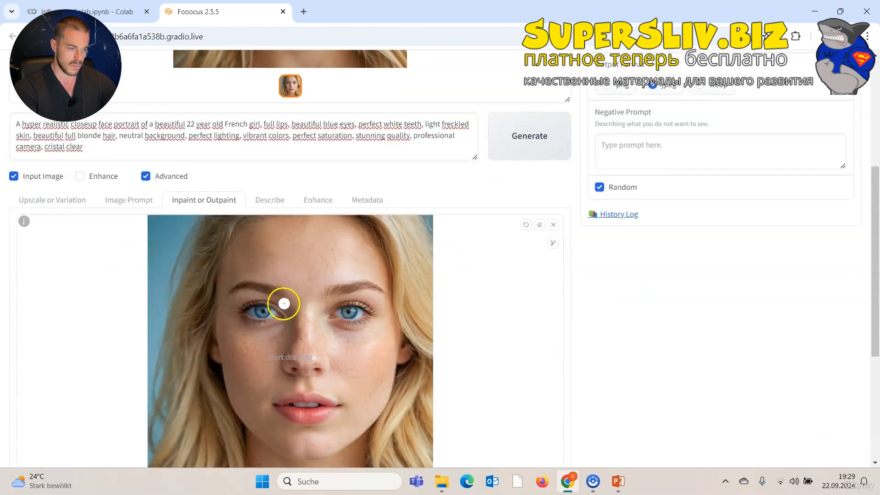
scroll(281, 304, down, 4)
scroll(281, 284, up, 3)
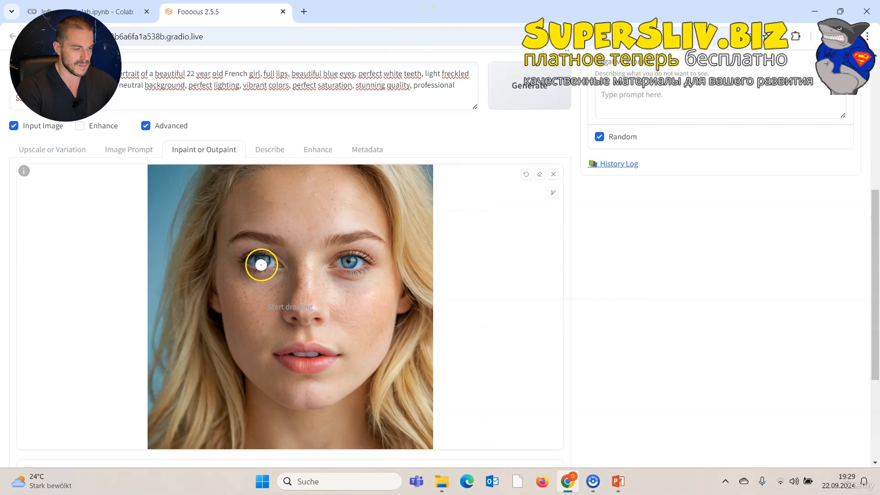
scroll(263, 264, up, 5)
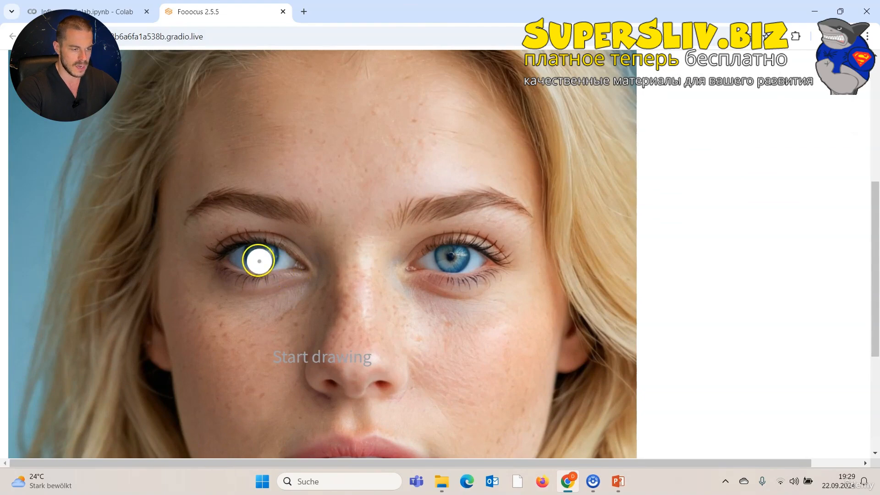
shift+scroll(261, 261, up, 5)
shift+scroll(251, 253, down, 3)
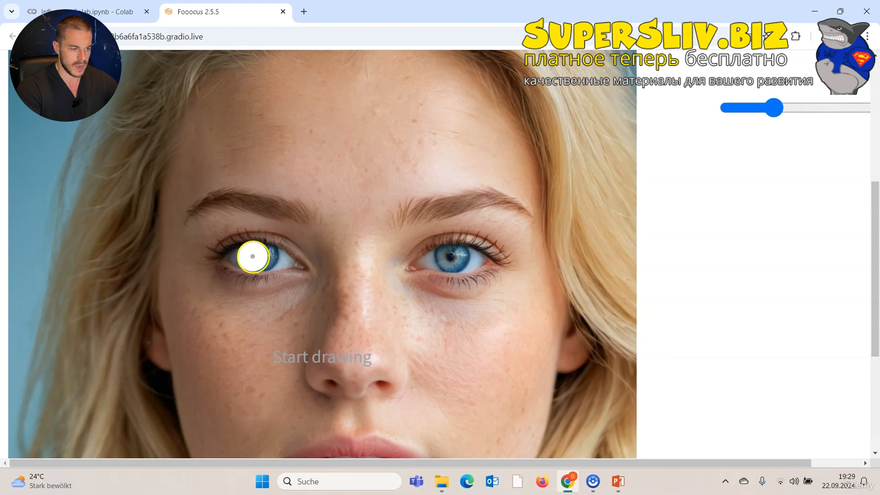
drag(257, 257, 266, 257)
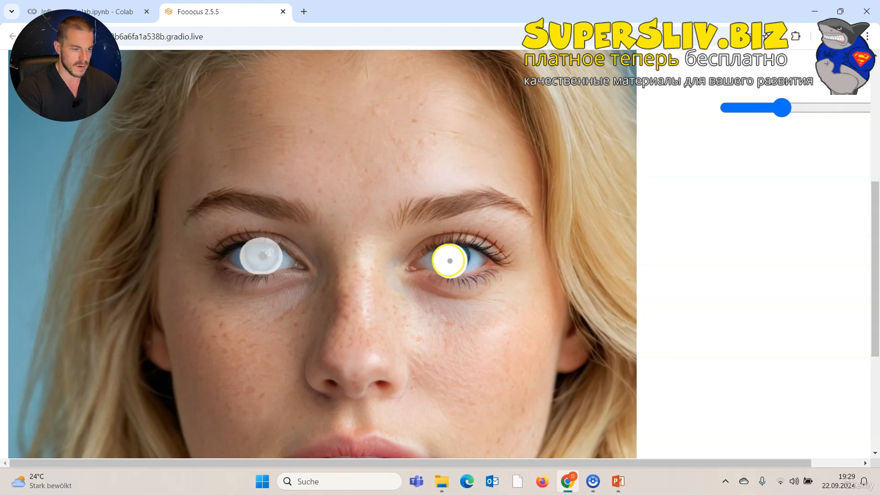
drag(451, 258, 457, 258)
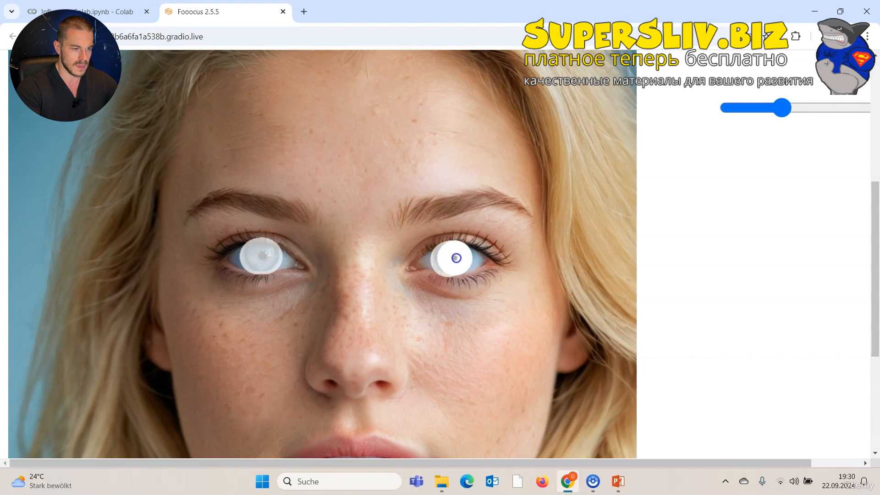
Set the inpaint method to Improve Detail (face, hand, eyes, etc.).
scroll(460, 251, down, 6)
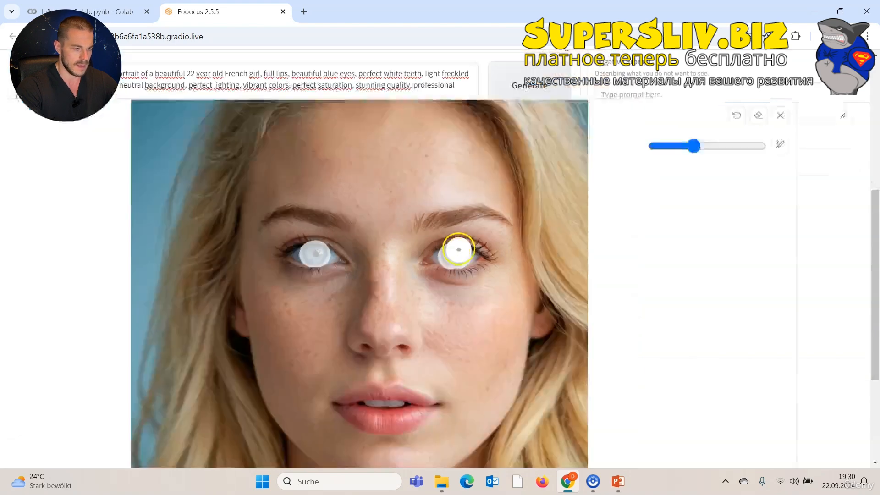
scroll(182, 302, down, 1)
scroll(183, 302, down, 3)
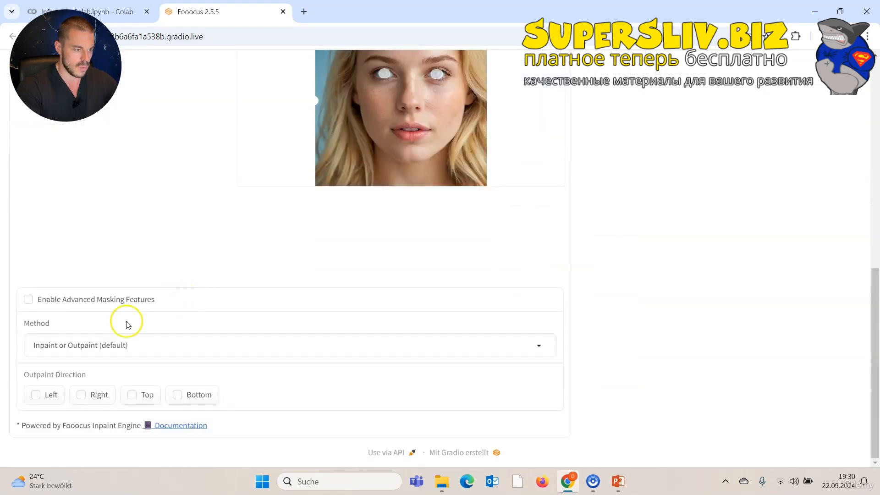
click(105, 345)
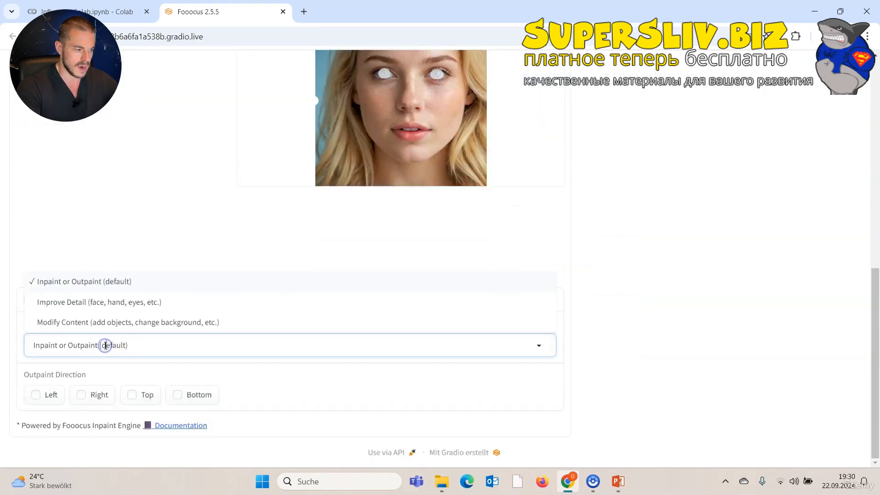
click(95, 302)
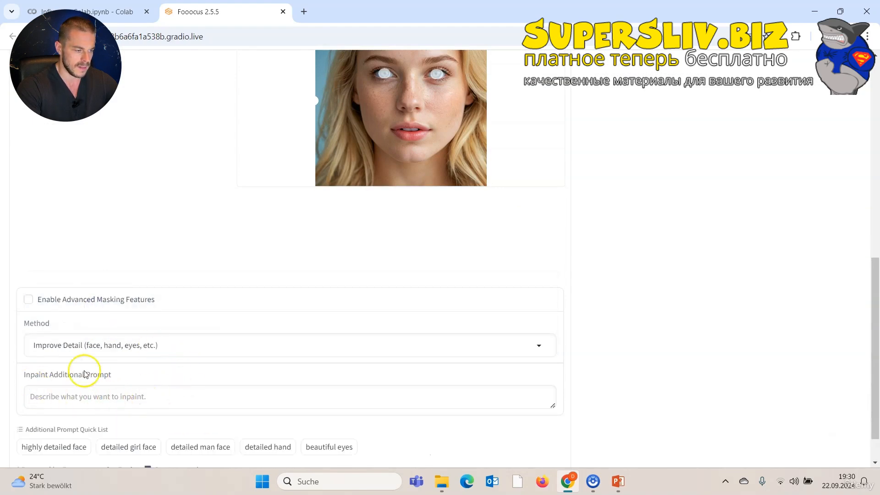
Enter "beautiful blue eyes" as the inpaint additional prompt.
click(105, 394)
text(beautiful blue eyes)
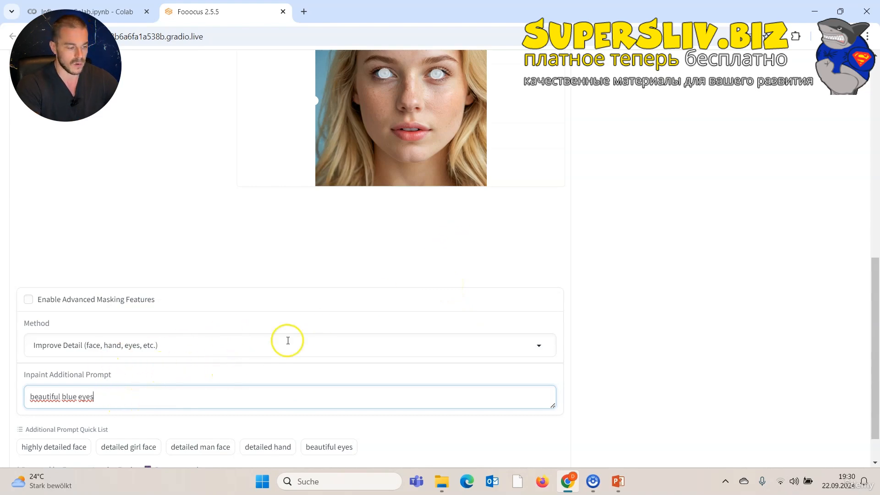
scroll(427, 323, up, 3)
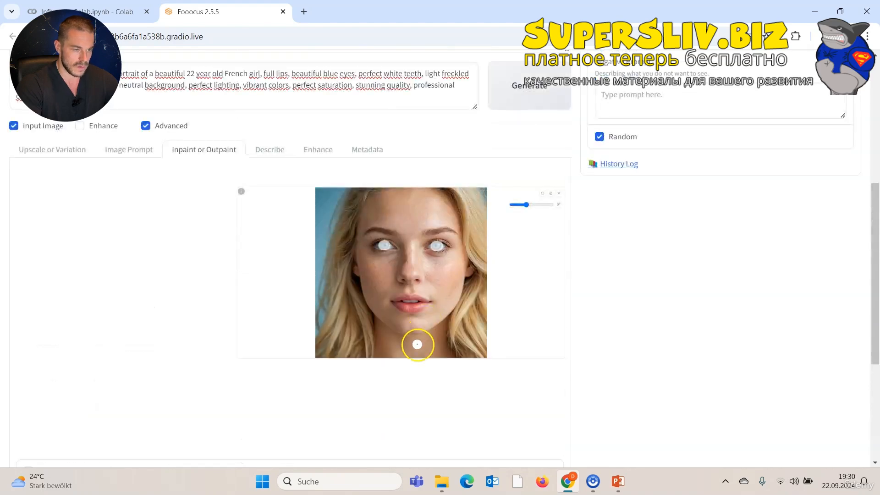
Set the image number to 1 and generate the inpainted version with the refined eyes.
scroll(415, 348, up, 5)
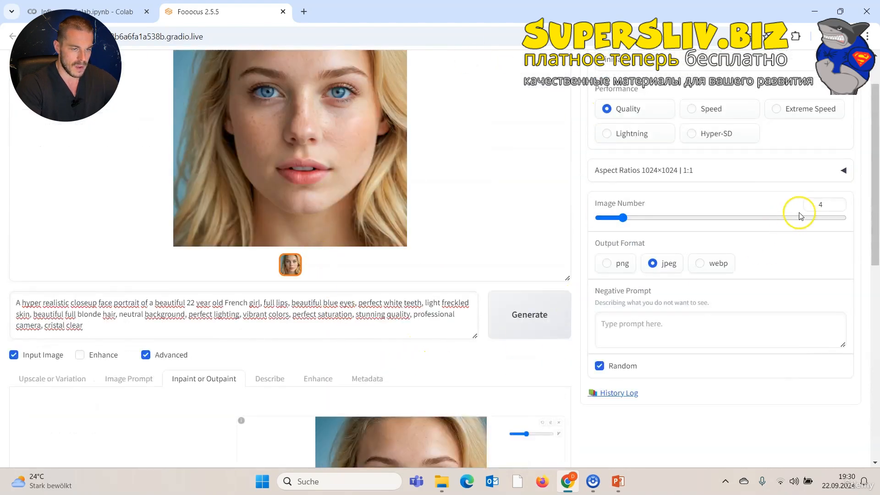
click(838, 208)
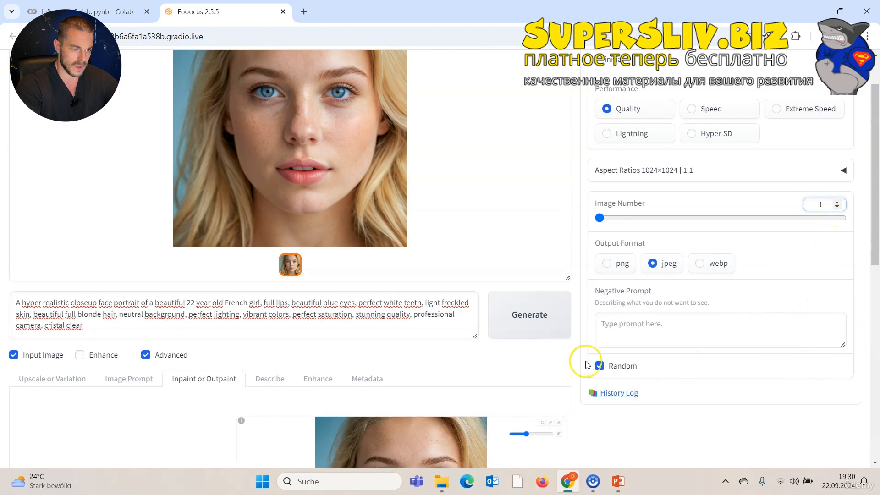
click(547, 330)
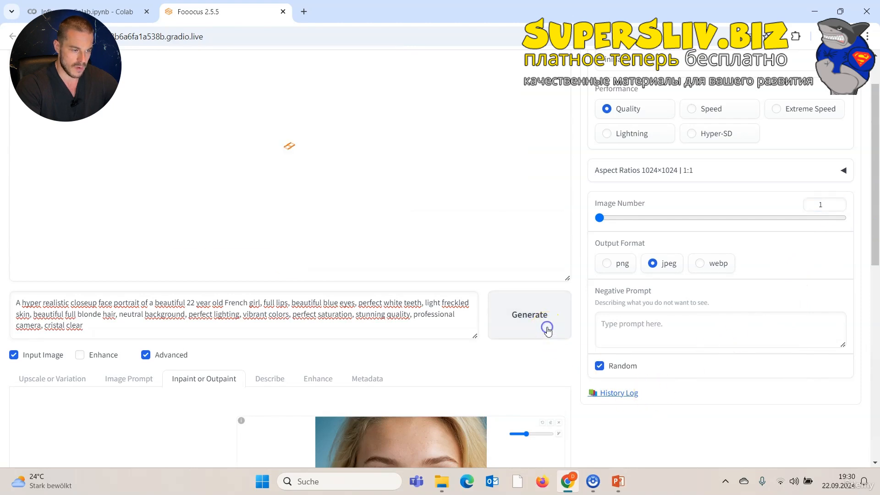
scroll(548, 347, up, 1)
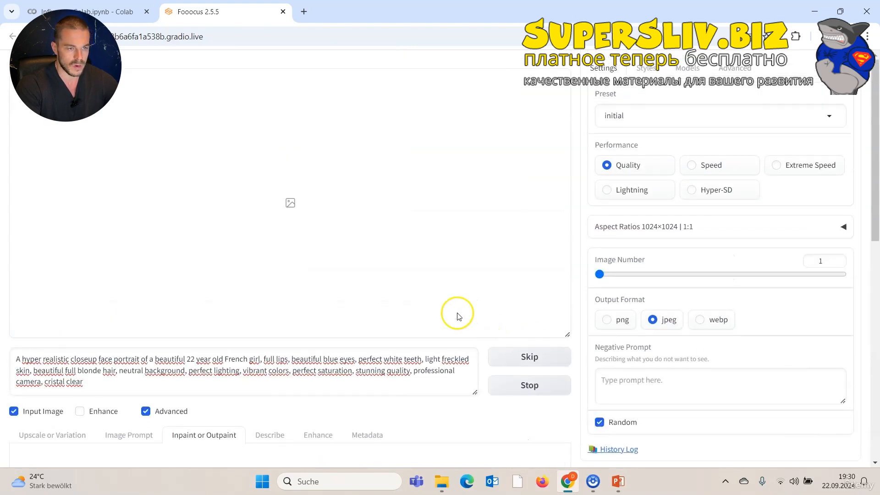
scroll(452, 329, down, 5)
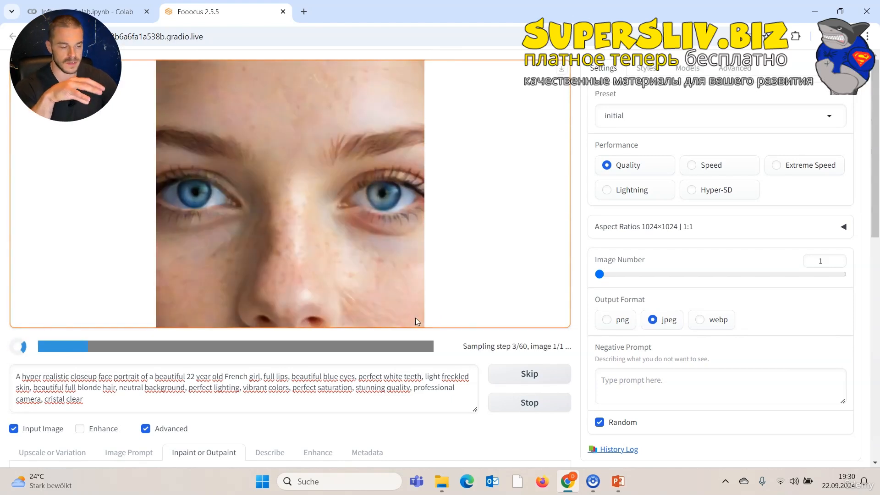
click(381, 216)
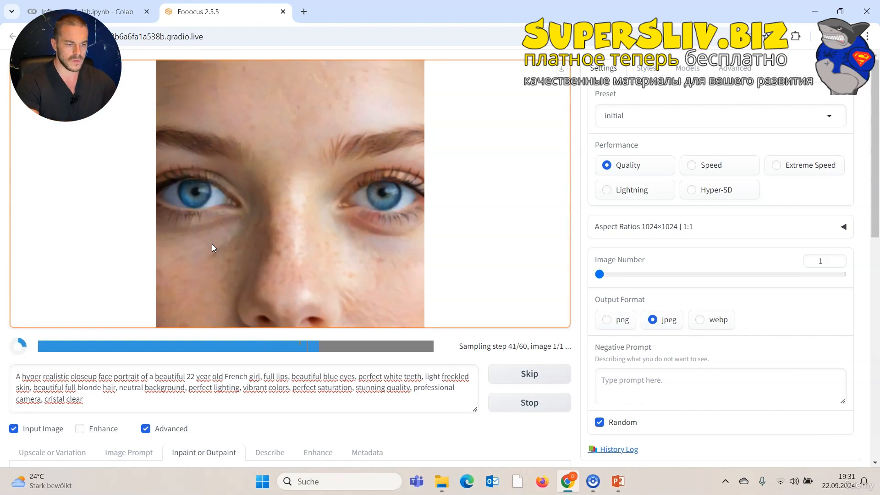
click(516, 405)
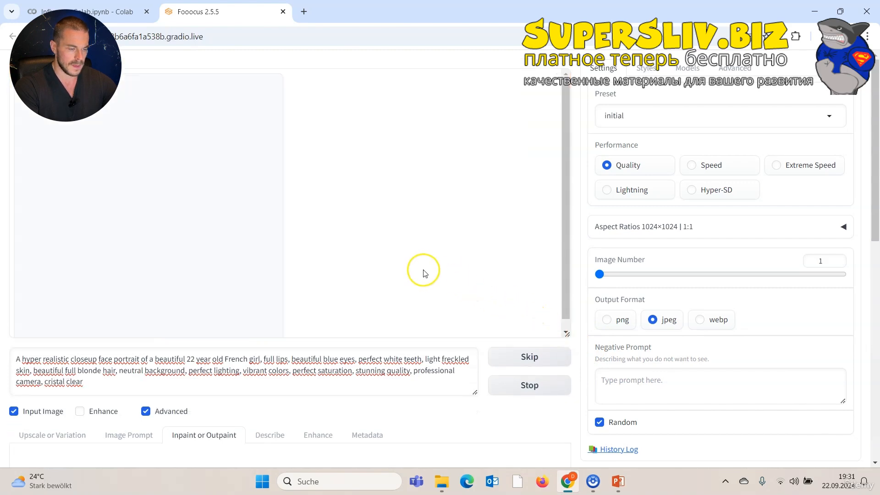
Open the refined portrait and save it to Downloads as "Final Face English.jpeg".
click(315, 189)
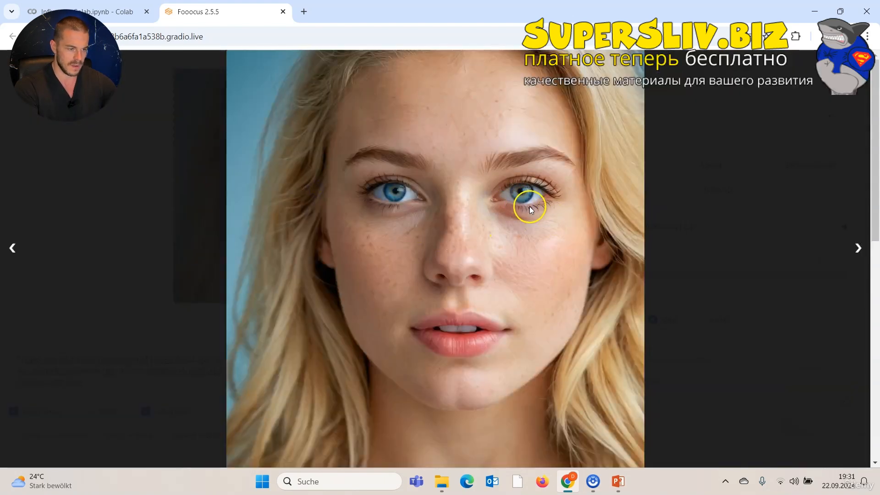
right_click(498, 214)
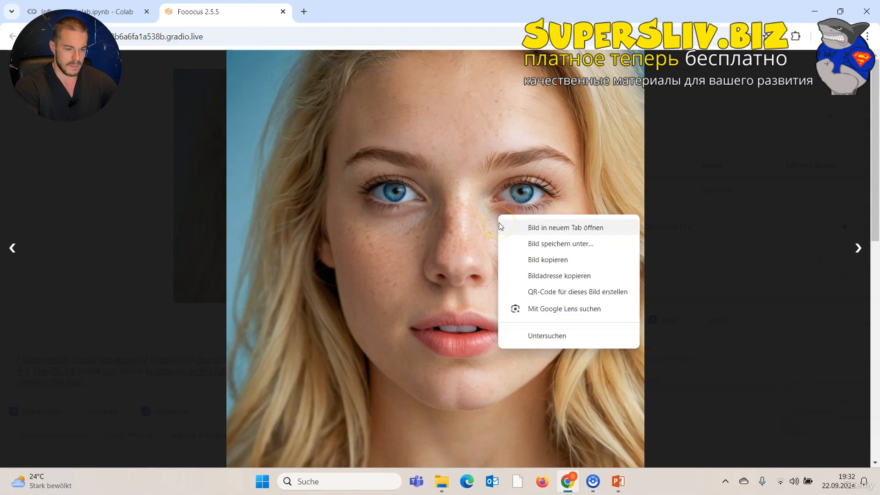
click(559, 245)
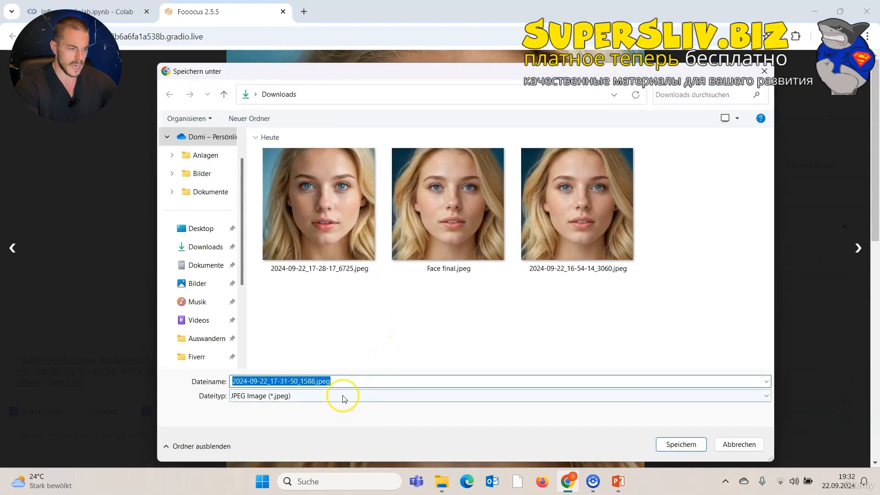
click(345, 382)
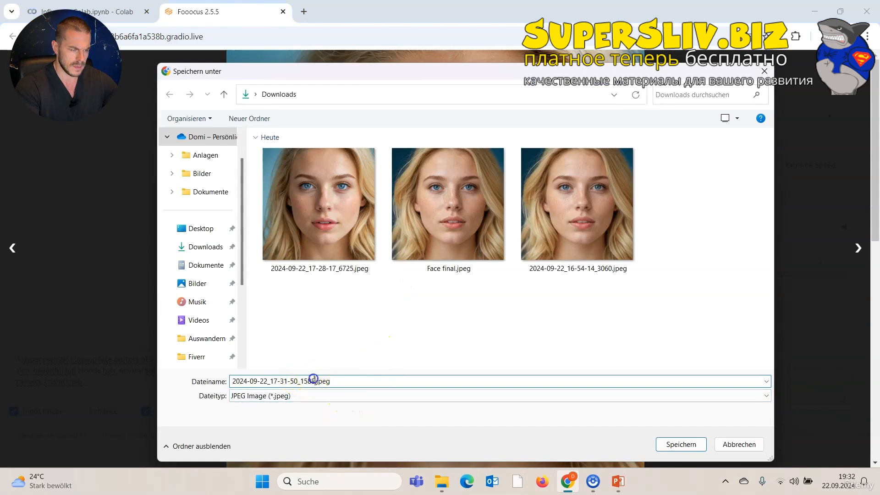
drag(313, 378, 96, 357)
text(Final Face English)
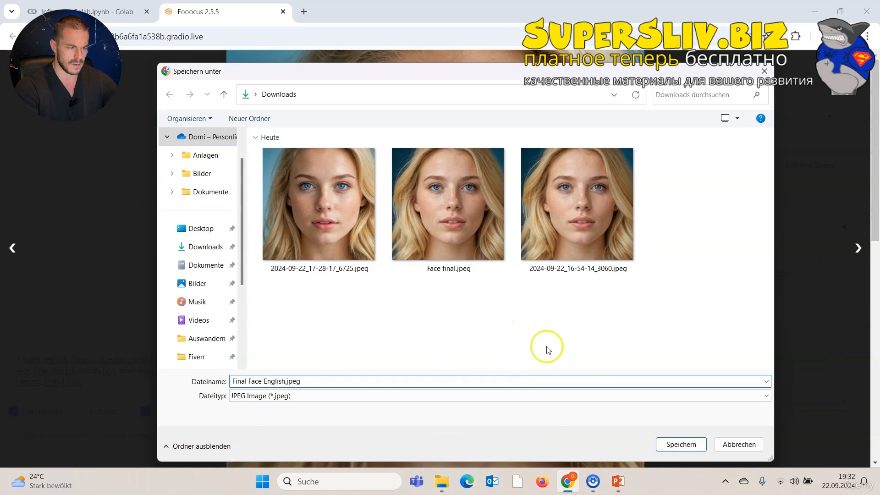
click(672, 445)
click(628, 229)
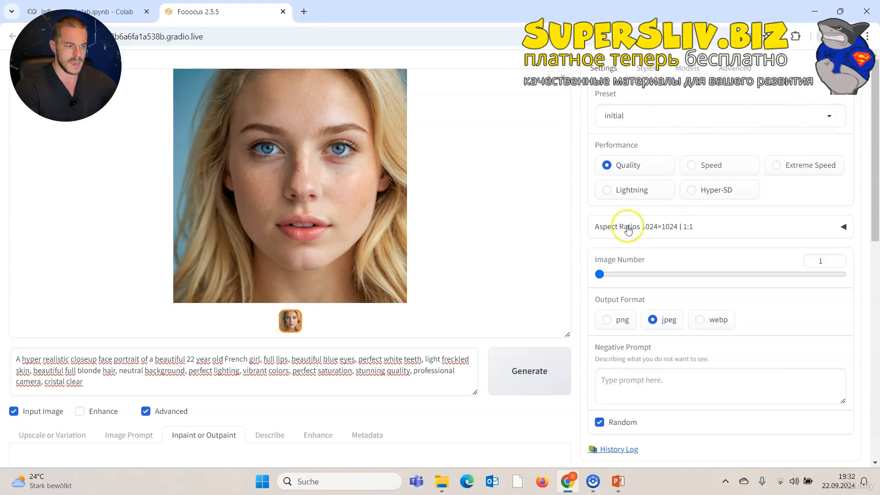